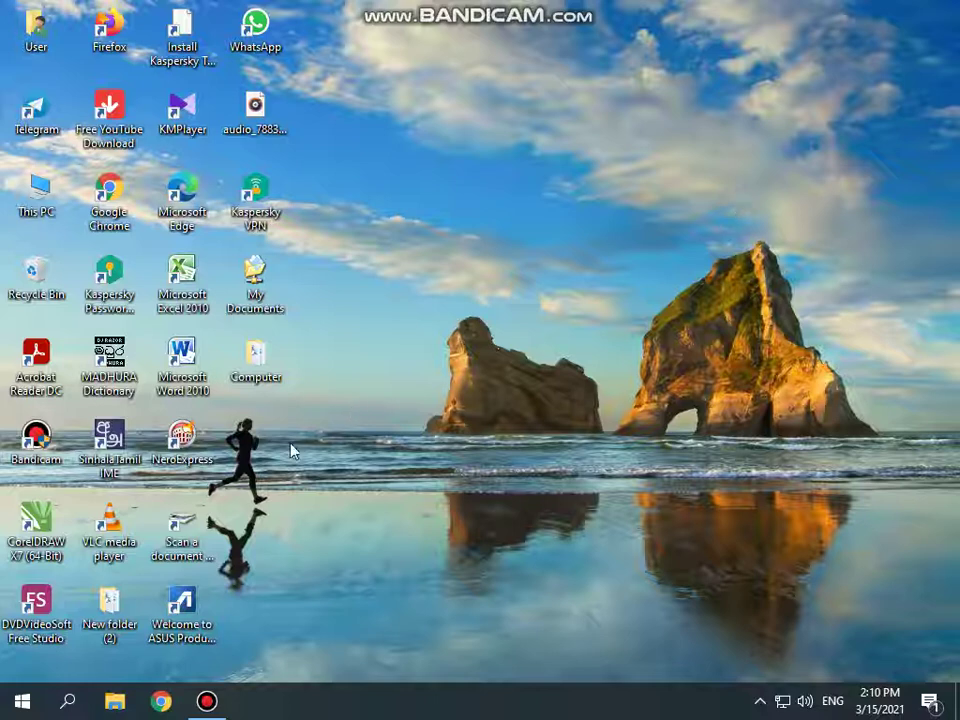
Set the Hidden attribute on the Input Devices document in the desktop's Computer folder, and close the folder
double_click(258, 370)
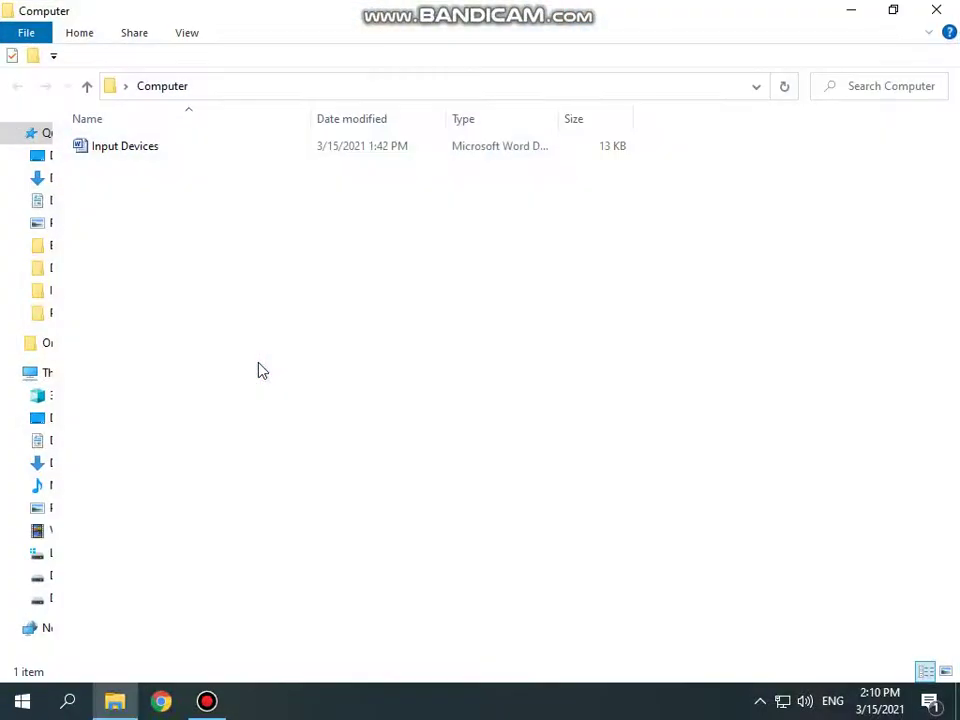
right_click(151, 155)
left_click(251, 609)
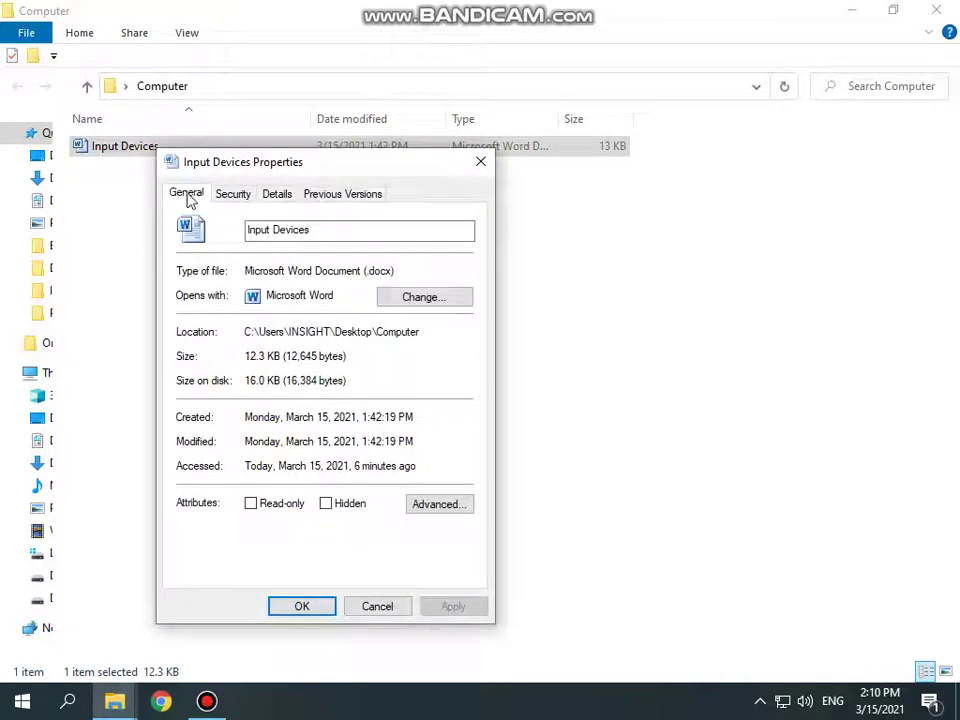
left_click(327, 506)
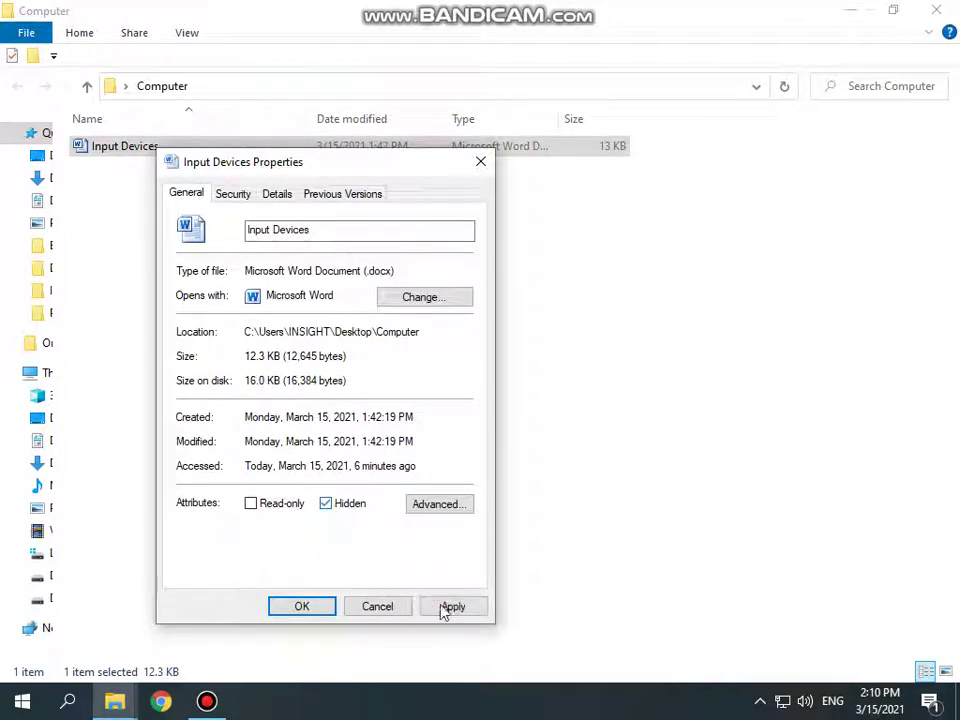
left_click(452, 613)
left_click(285, 608)
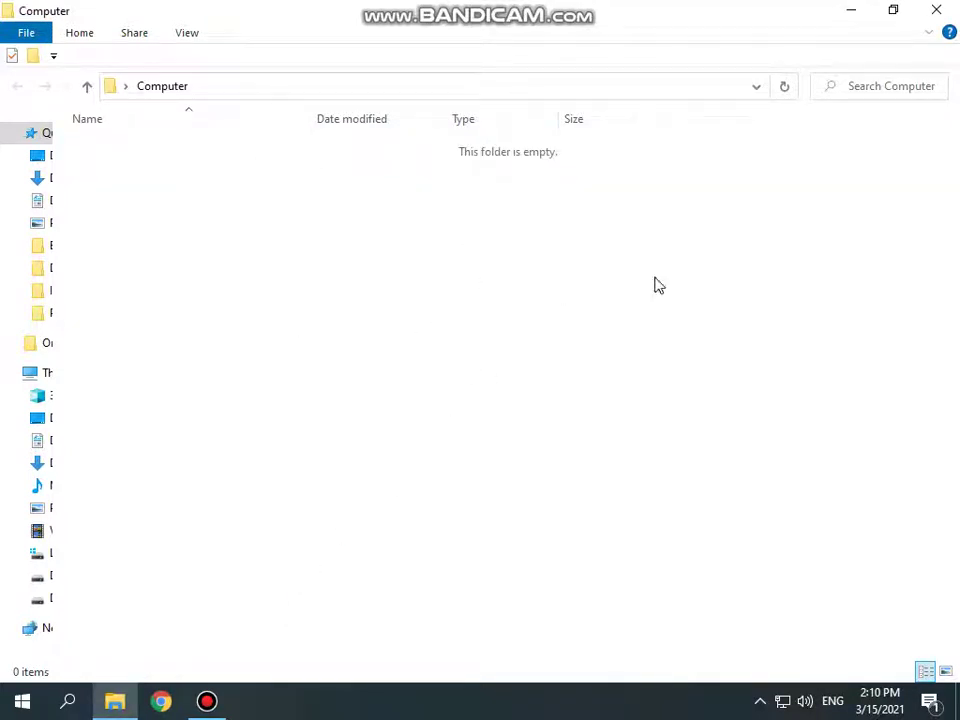
left_click(936, 9)
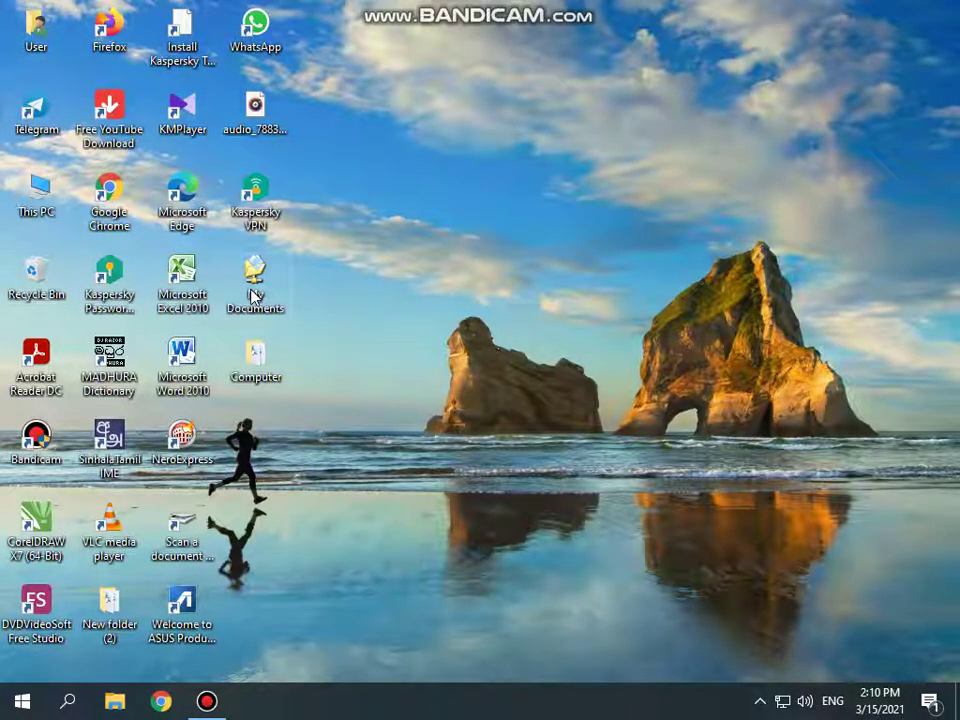
Check the contents of the desktop's My Documents folder, and hide it together with its subfolders and files
double_click(253, 290)
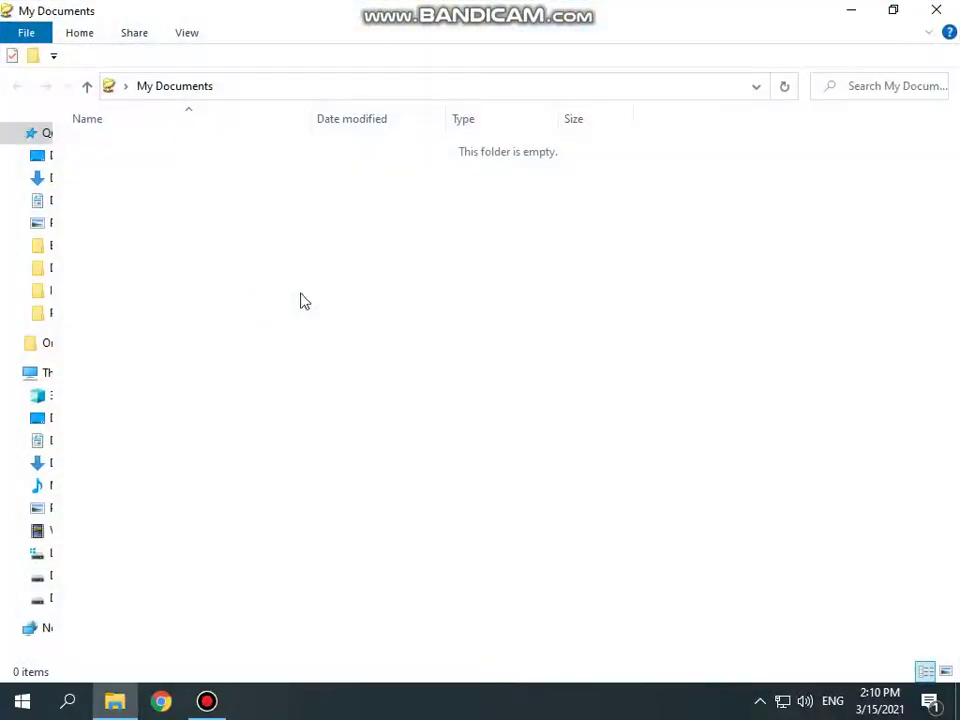
left_click(953, 9)
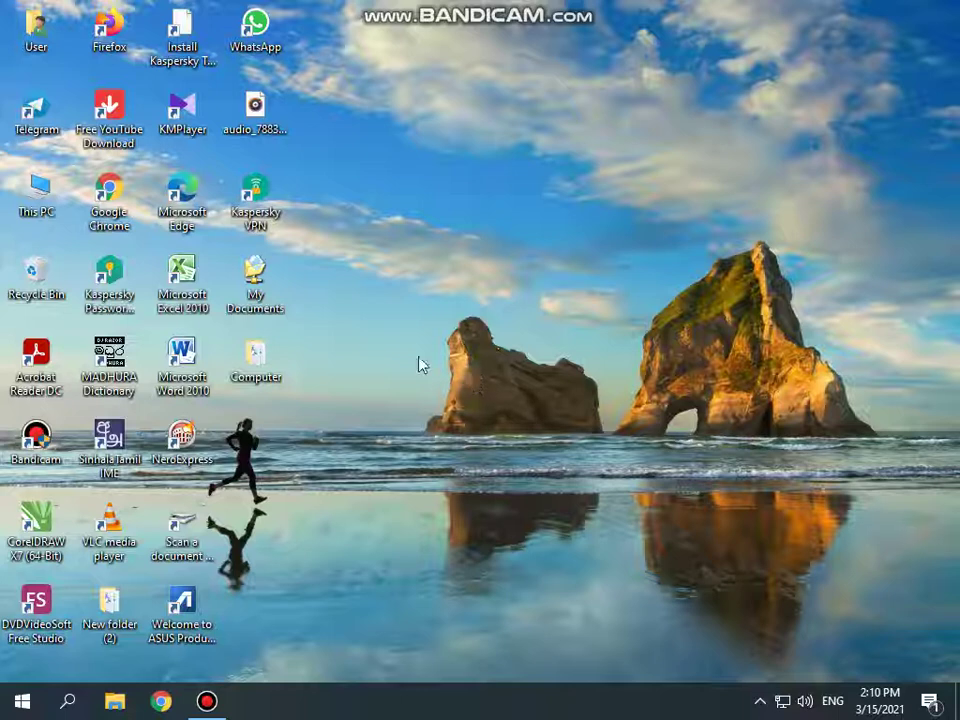
right_click(252, 289)
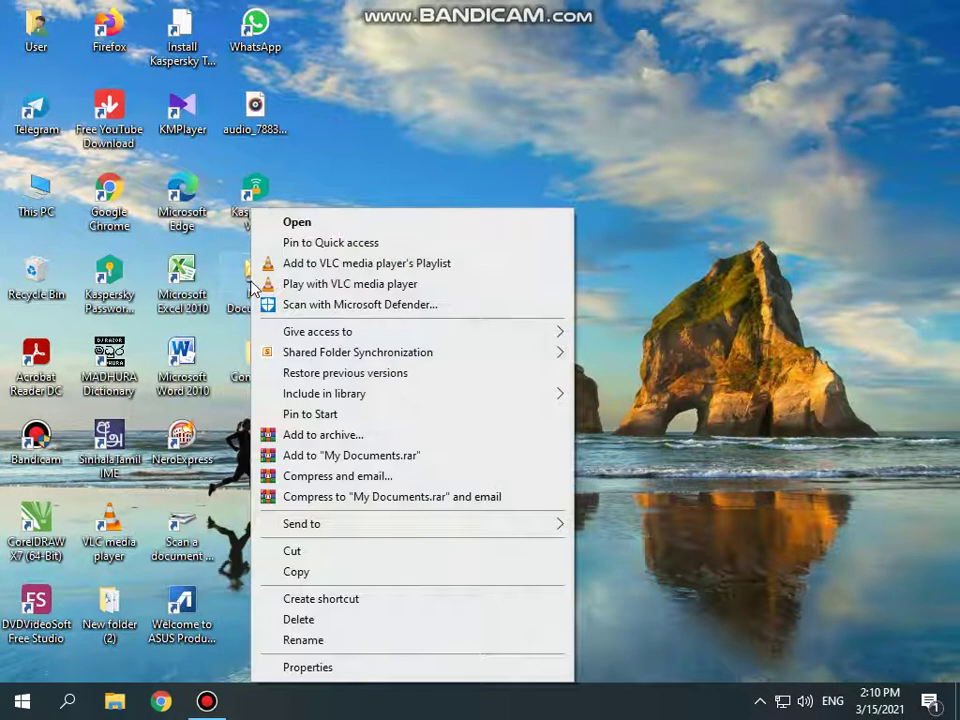
left_click(324, 668)
left_click_drag(414, 240, 542, 109)
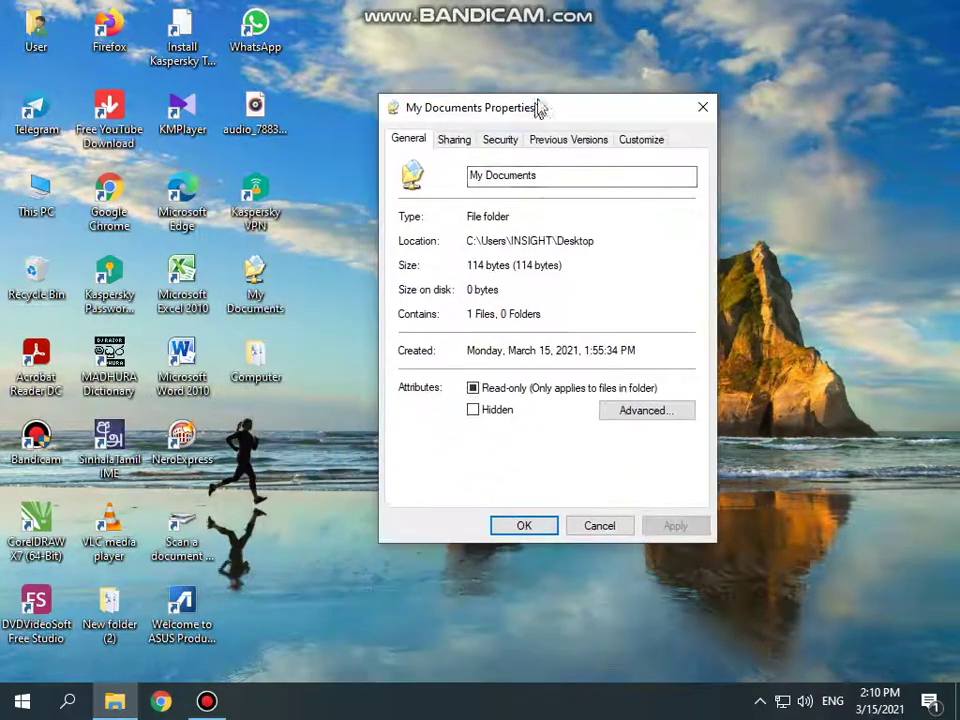
left_click(476, 407)
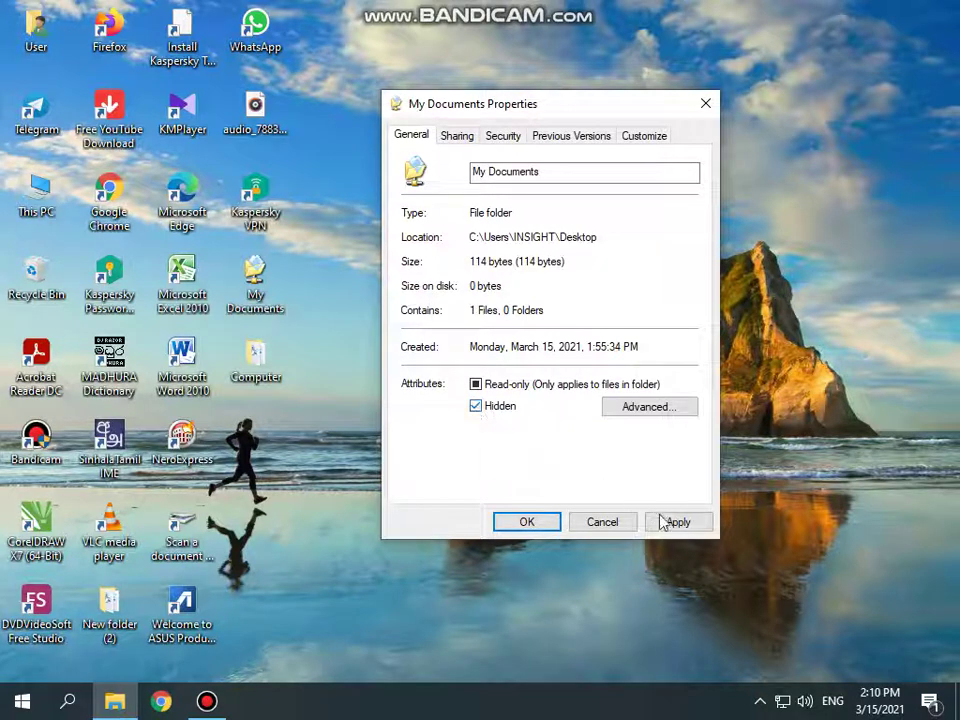
left_click(677, 524)
left_click(642, 342)
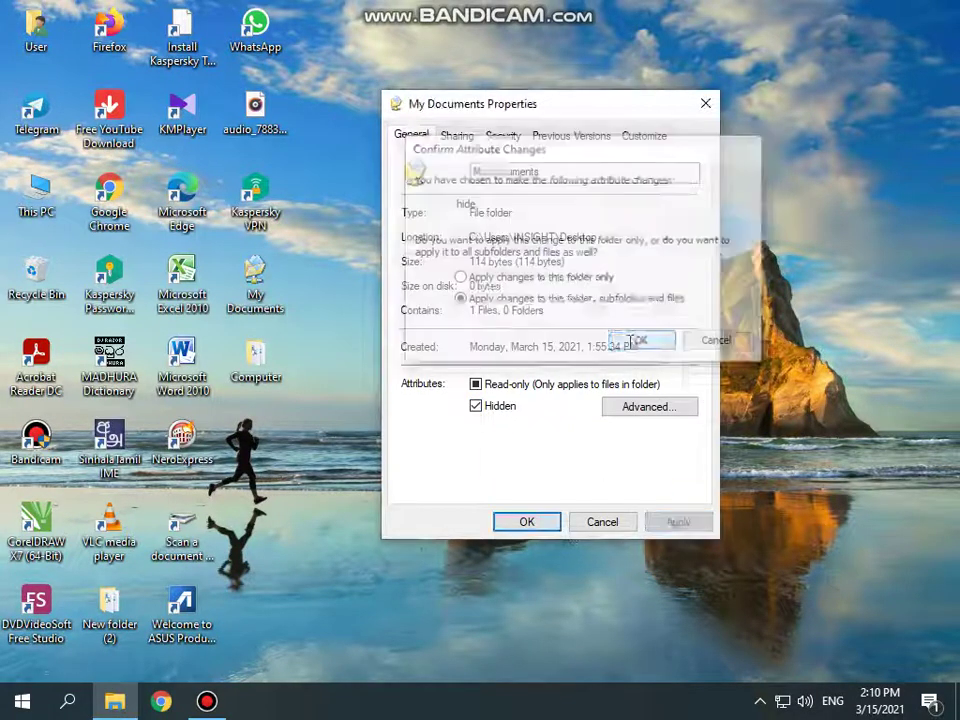
left_click(514, 521)
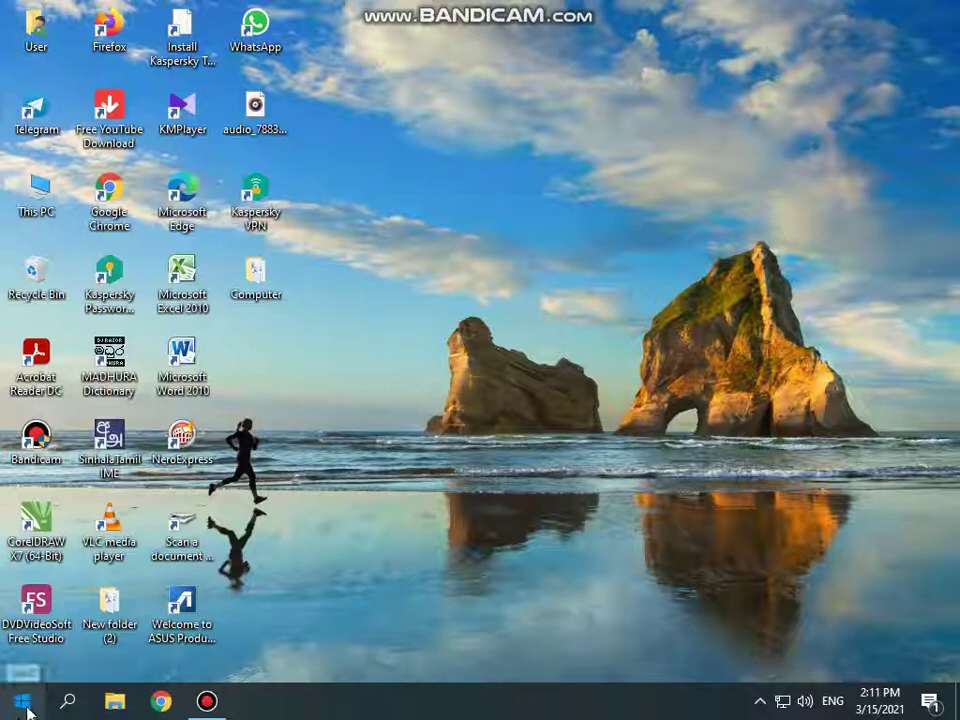
Set File Explorer Options in Control Panel to show hidden files, folders, and drives, and close Control Panel
left_click(67, 708)
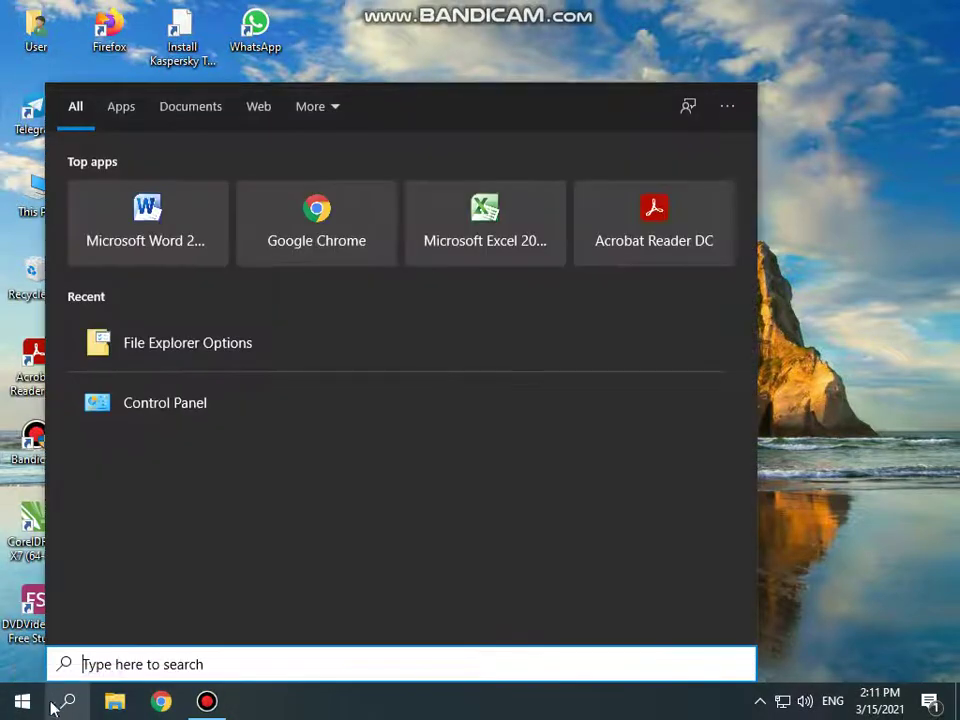
left_click(160, 405)
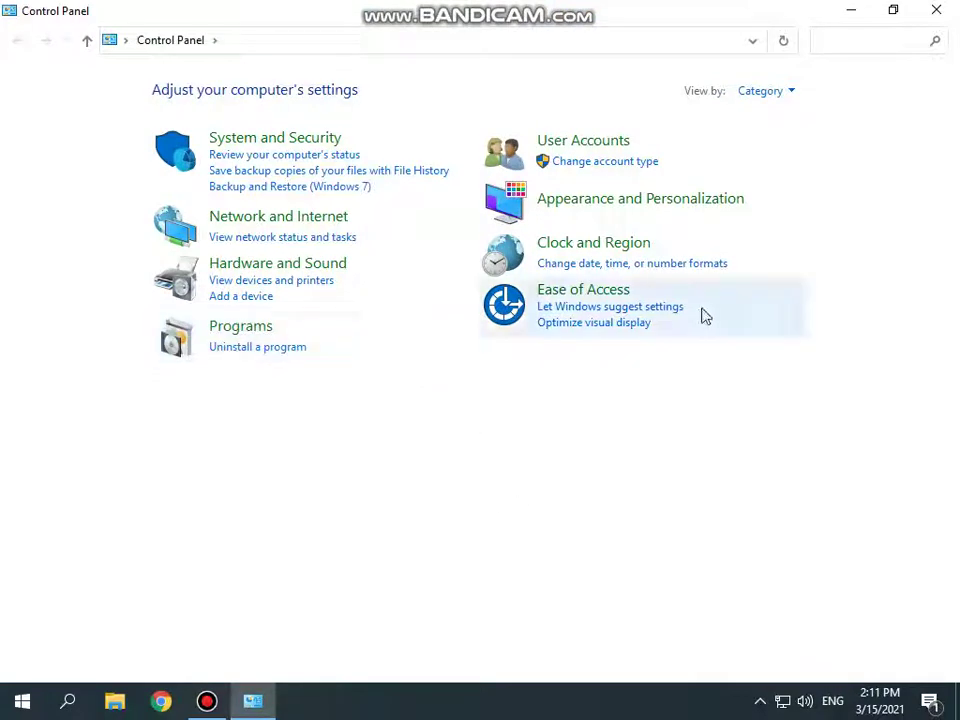
left_click(665, 207)
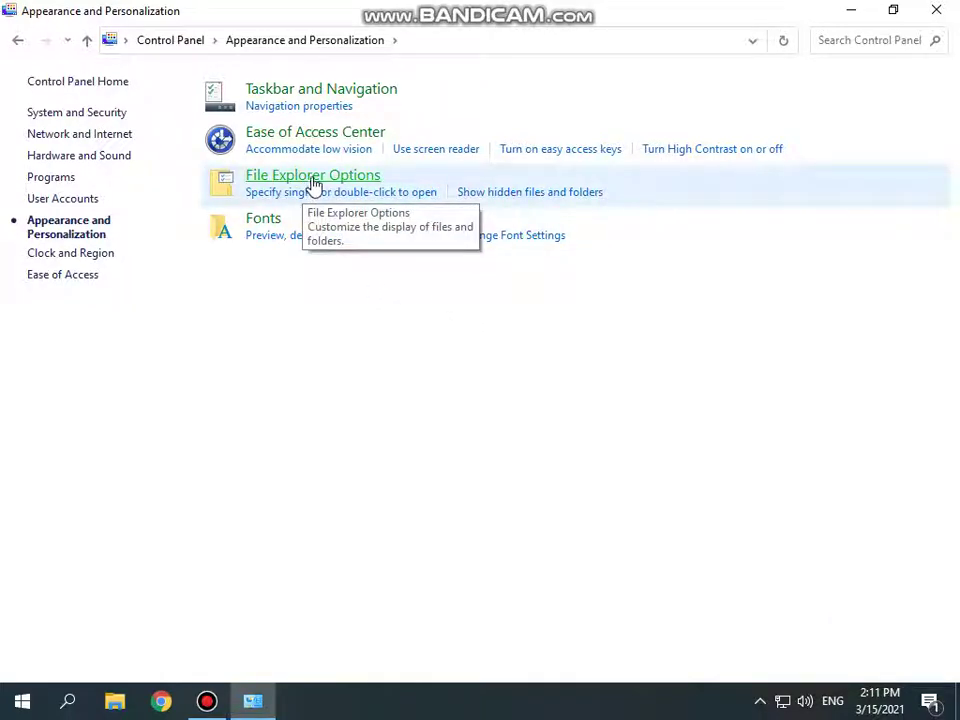
left_click(313, 181)
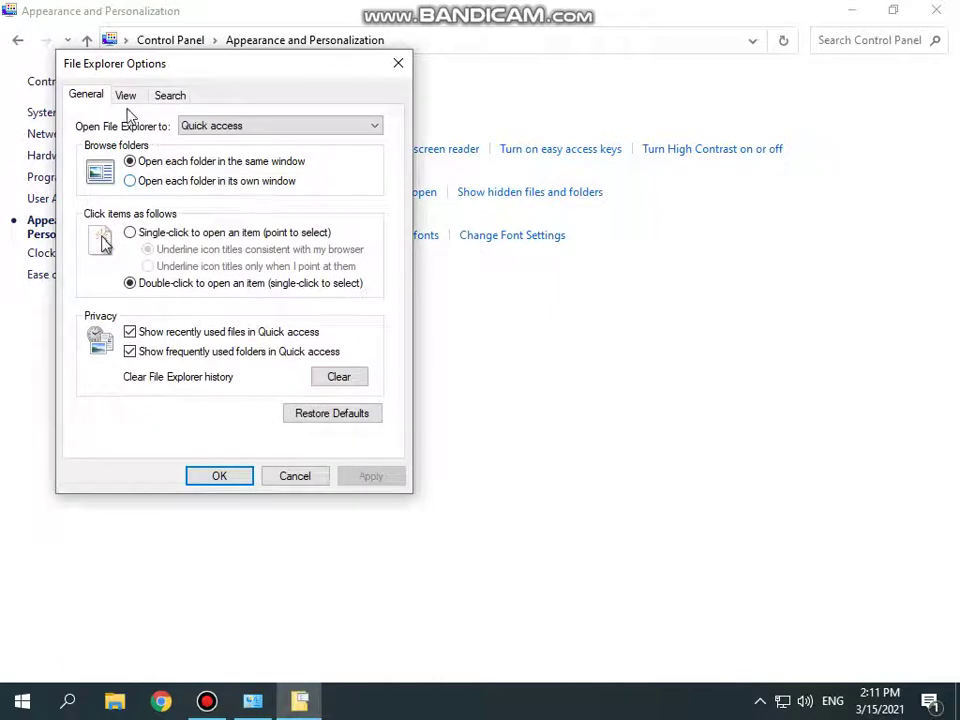
left_click(126, 97)
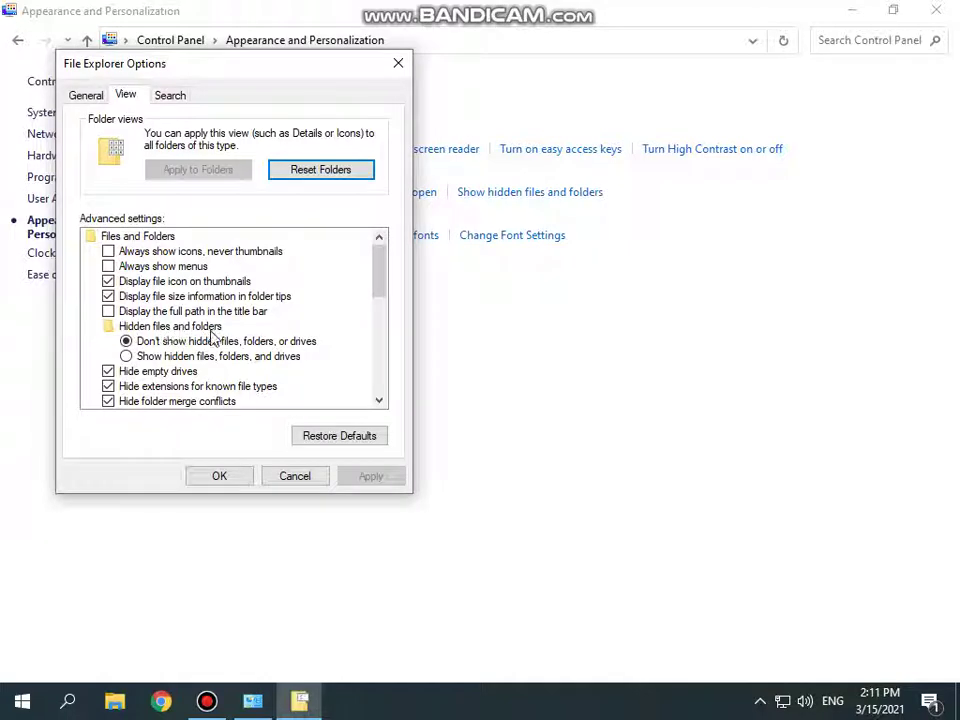
left_click(127, 357)
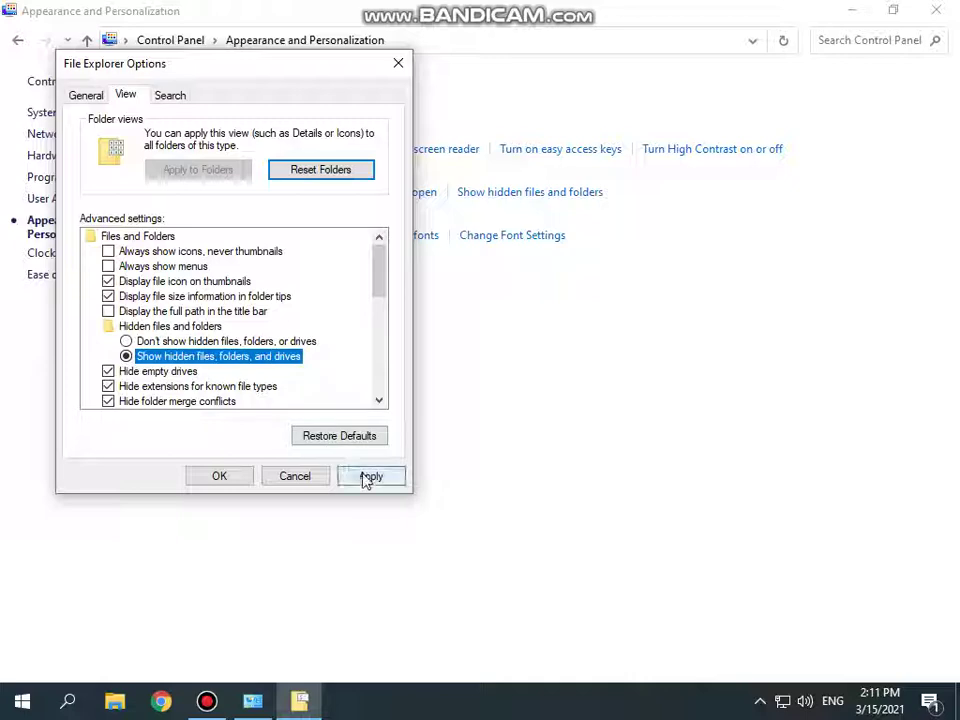
left_click(369, 477)
left_click(214, 477)
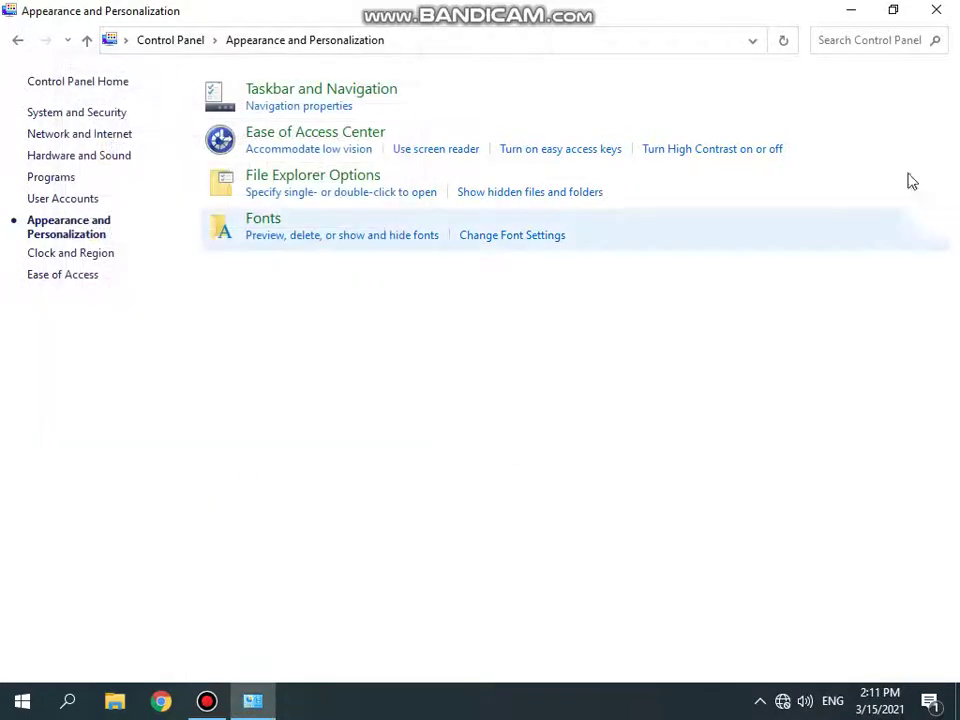
left_click(938, 12)
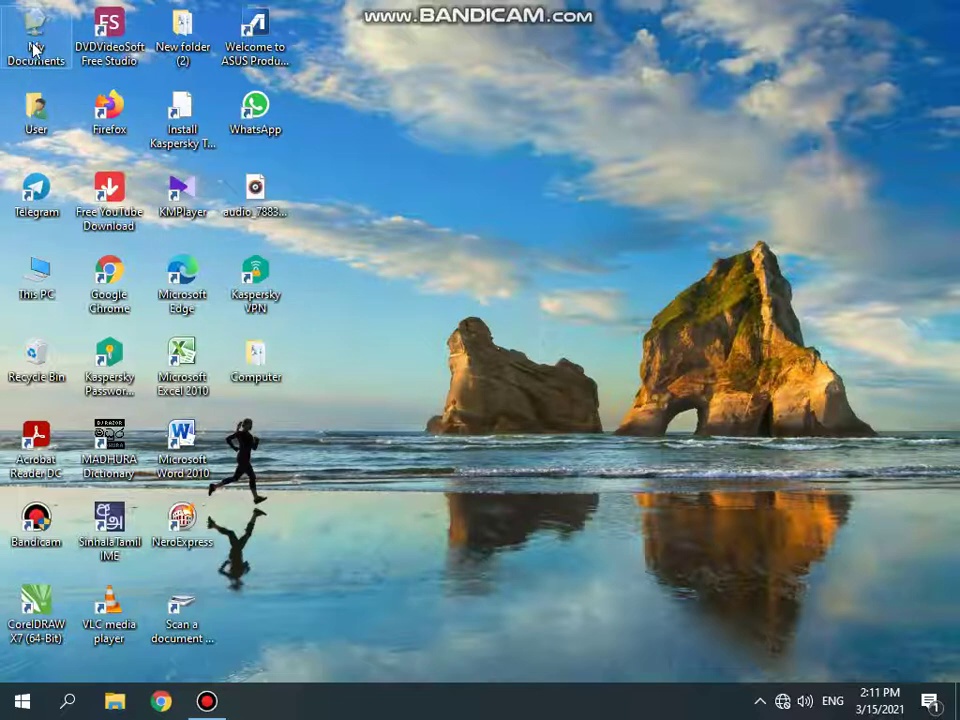
Remove the Hidden attribute from the Input Devices document in the Computer folder, and close the folder
double_click(270, 360)
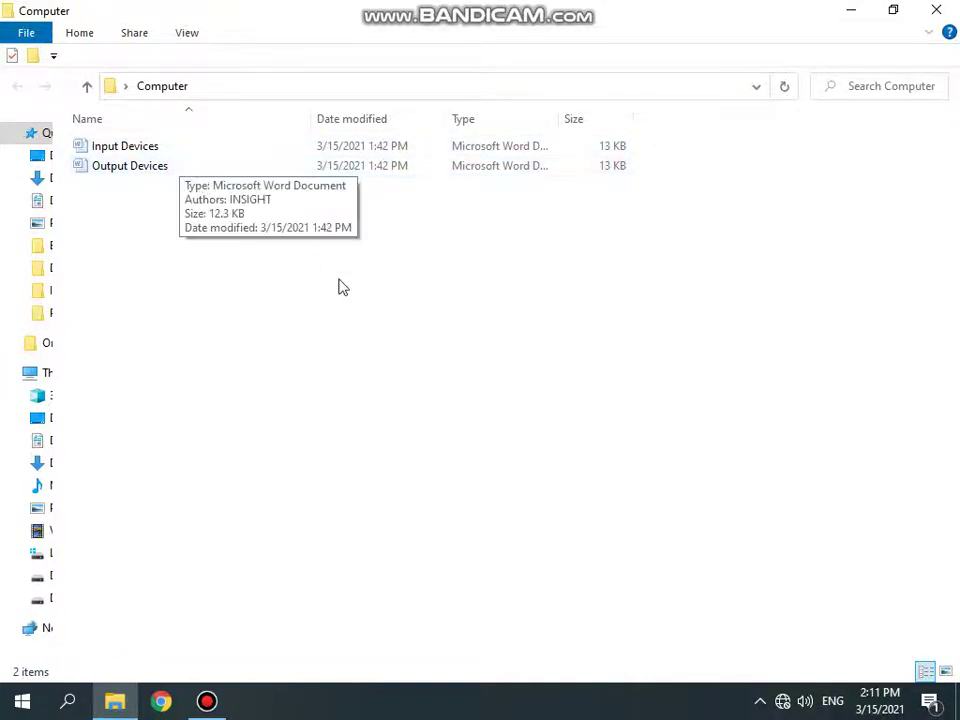
right_click(135, 153)
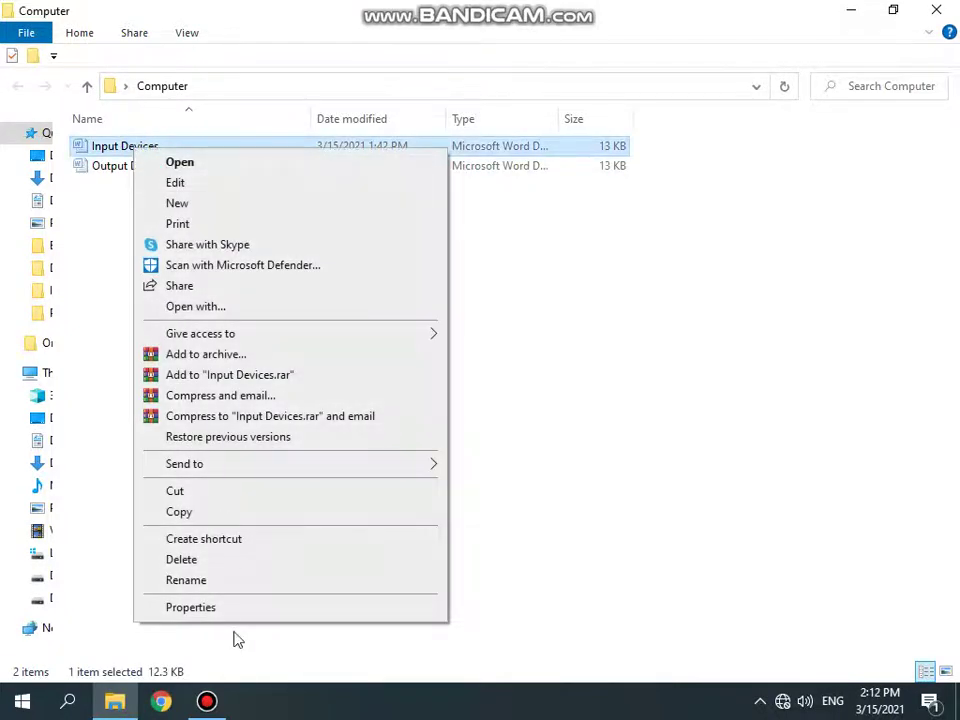
left_click(239, 608)
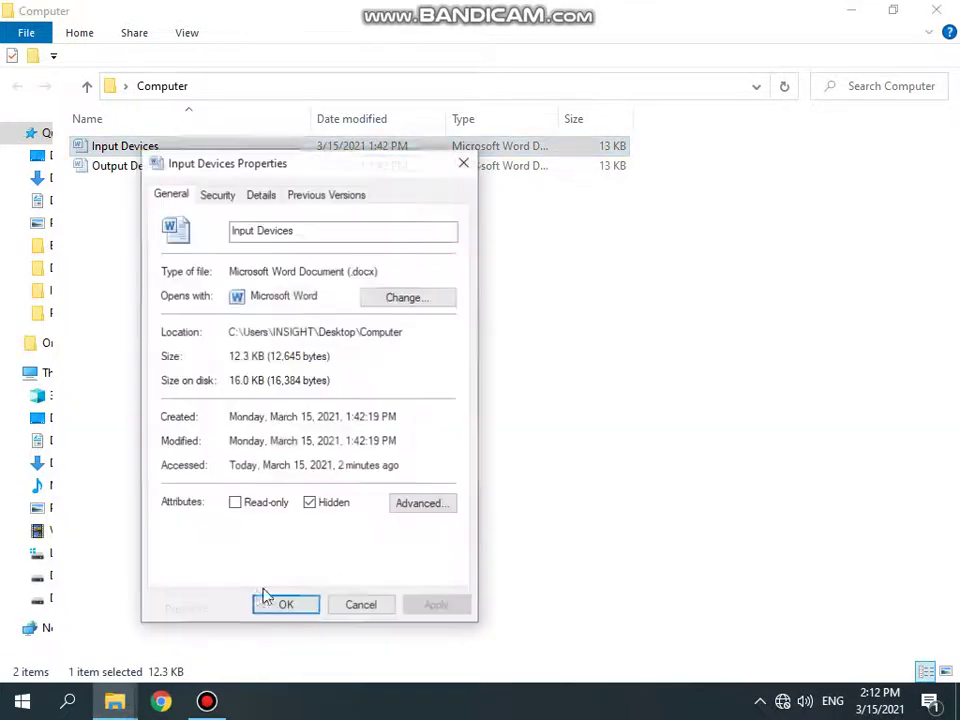
left_click(310, 504)
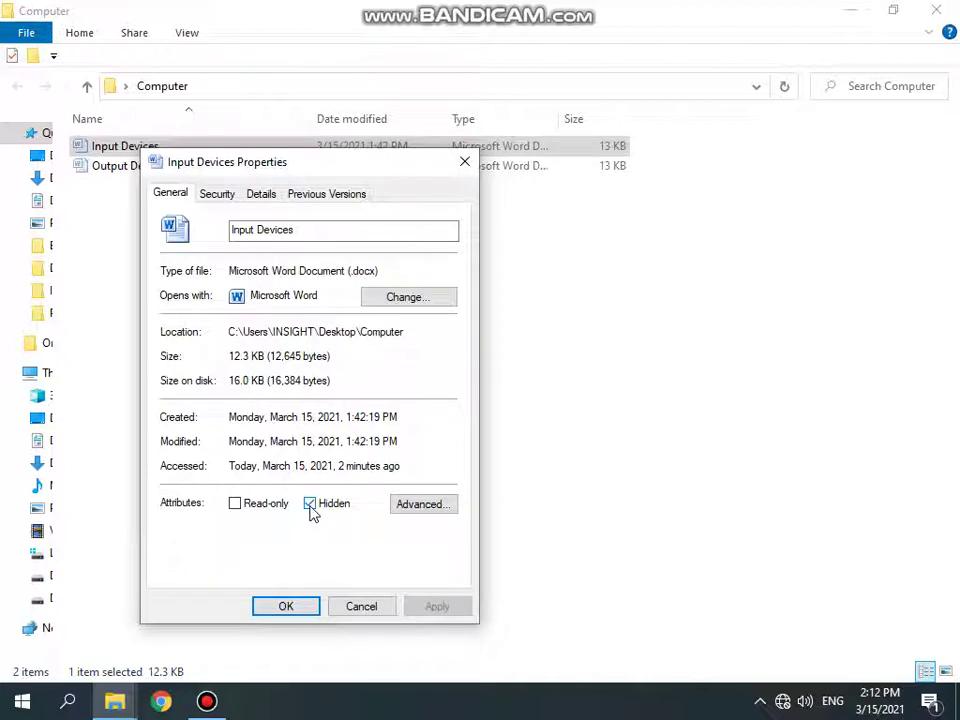
left_click(310, 504)
left_click(274, 610)
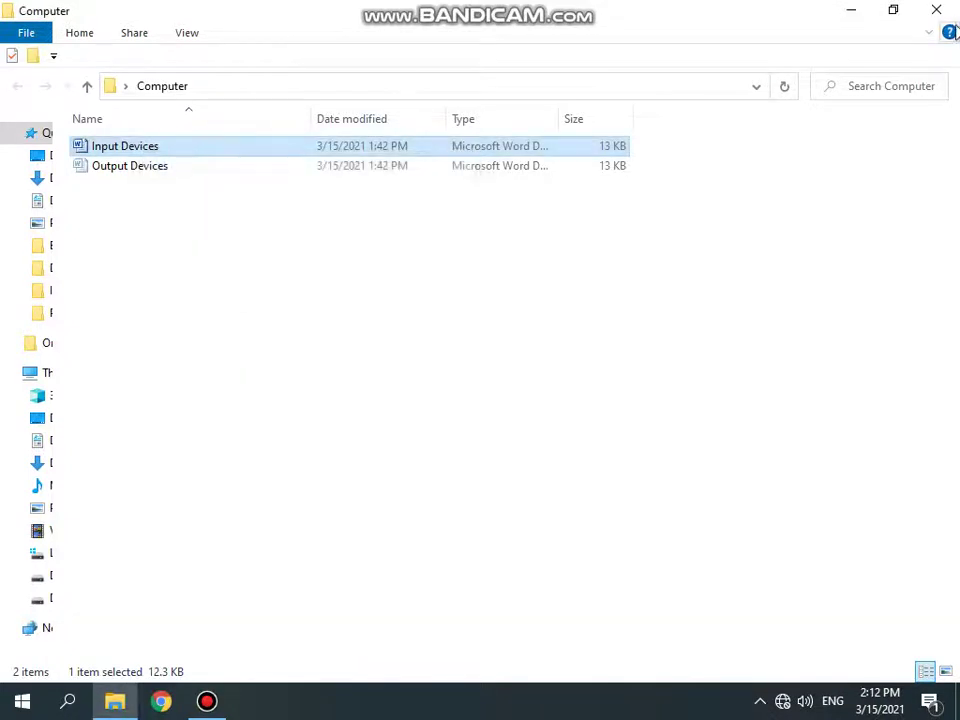
left_click(940, 16)
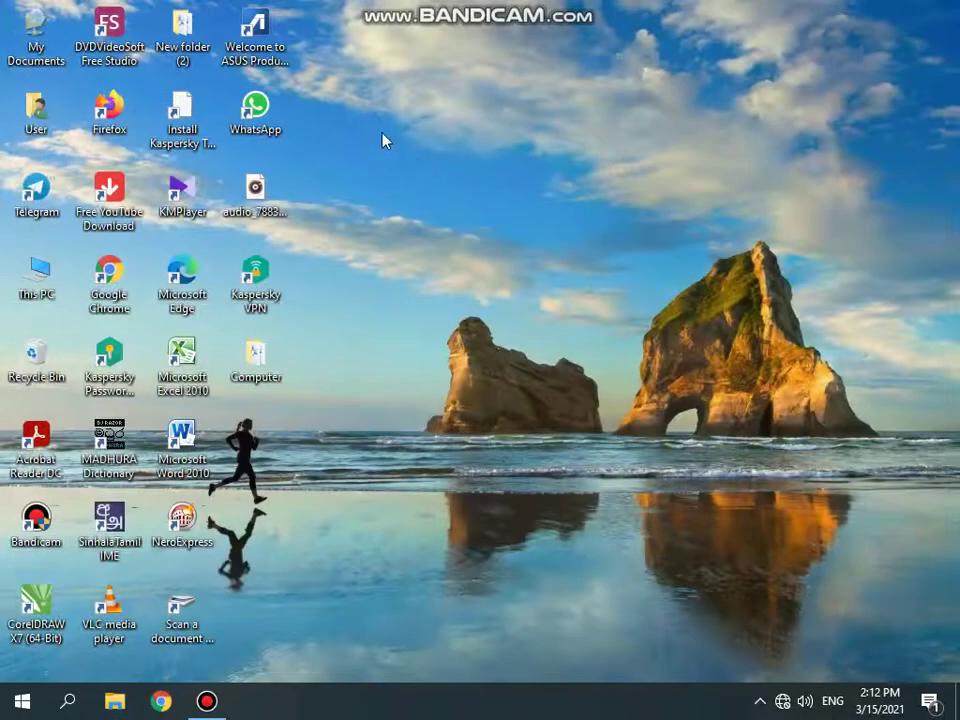
Remove the Hidden attribute from the desktop's My Documents folder, and check the contents of the Computer folder
right_click(31, 46)
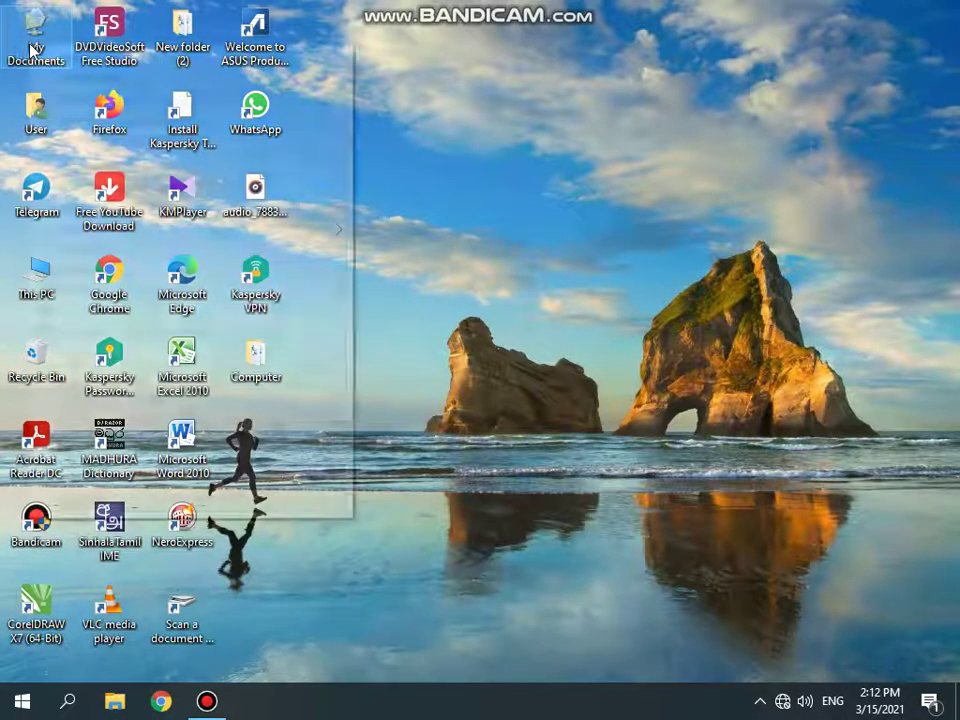
left_click(141, 504)
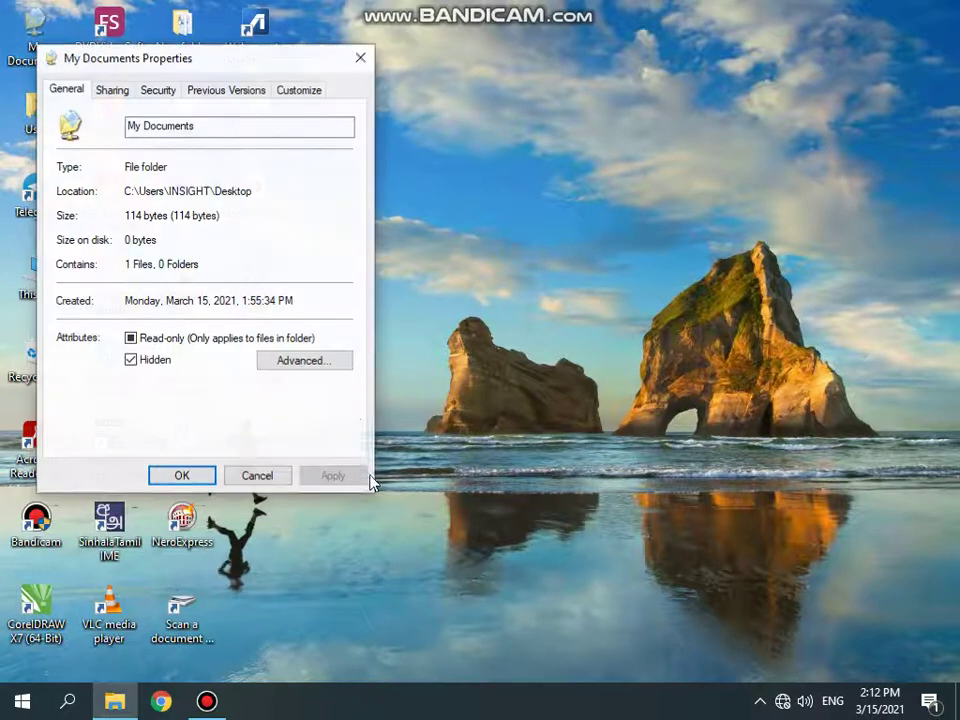
left_click(131, 360)
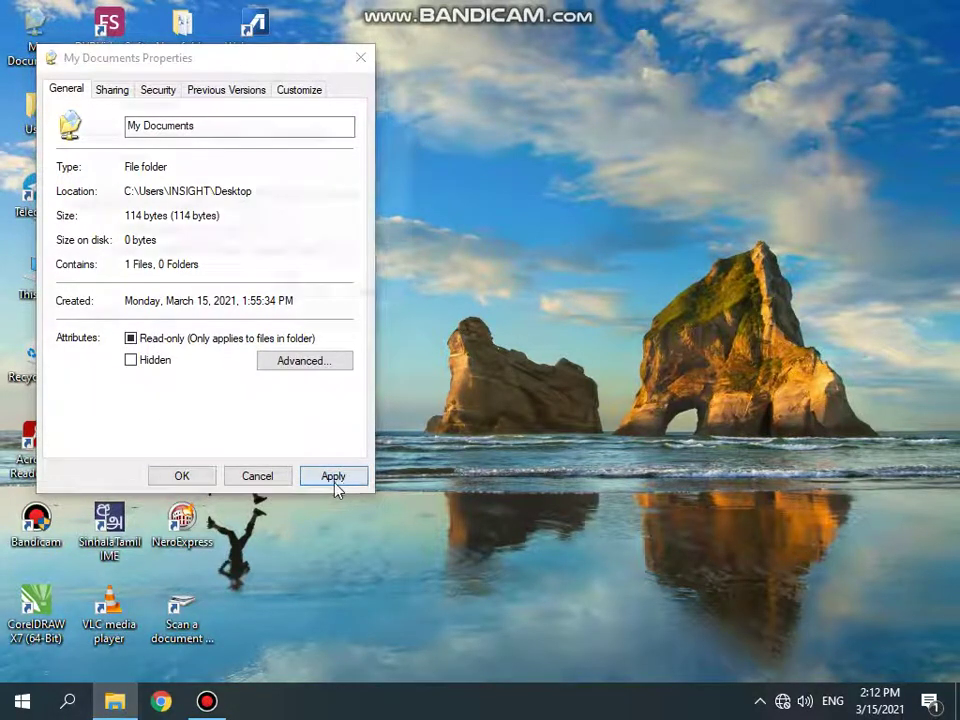
left_click(335, 477)
left_click(285, 296)
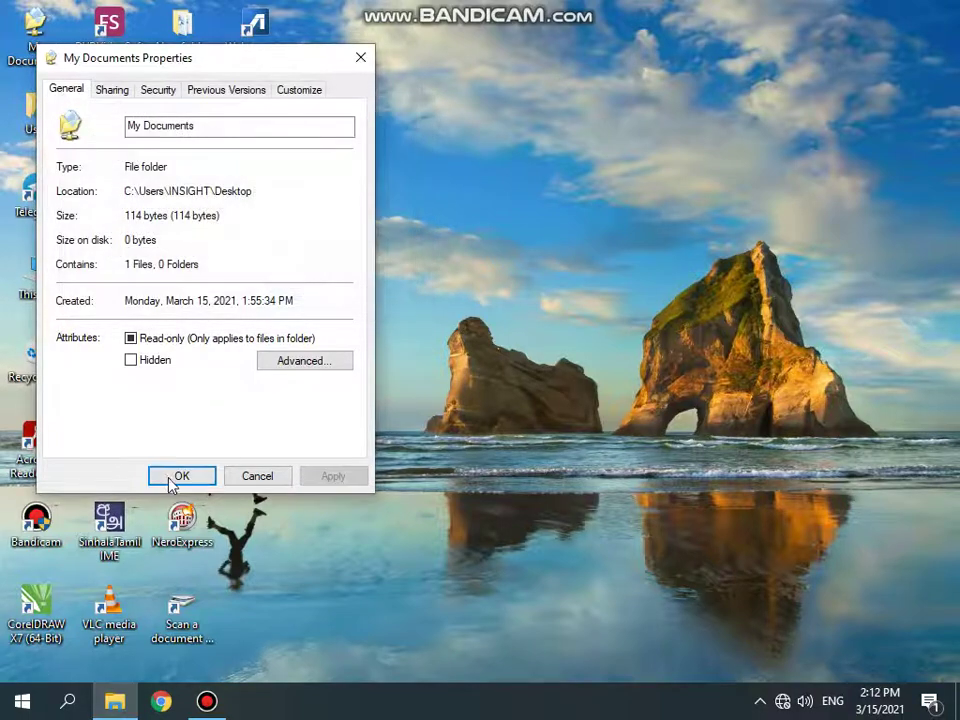
left_click(173, 478)
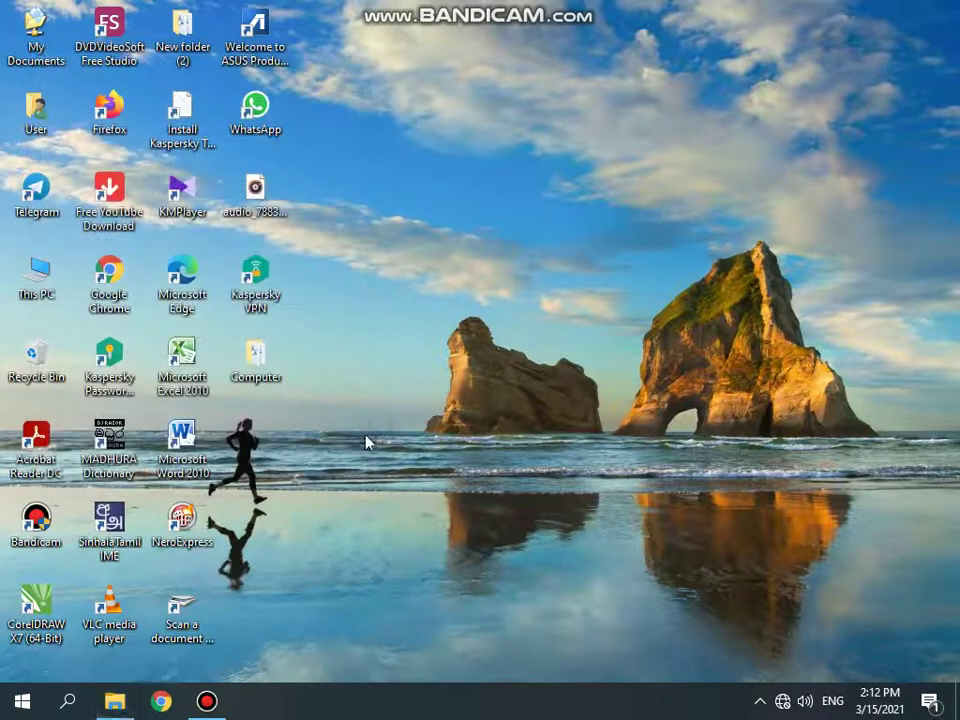
double_click(272, 364)
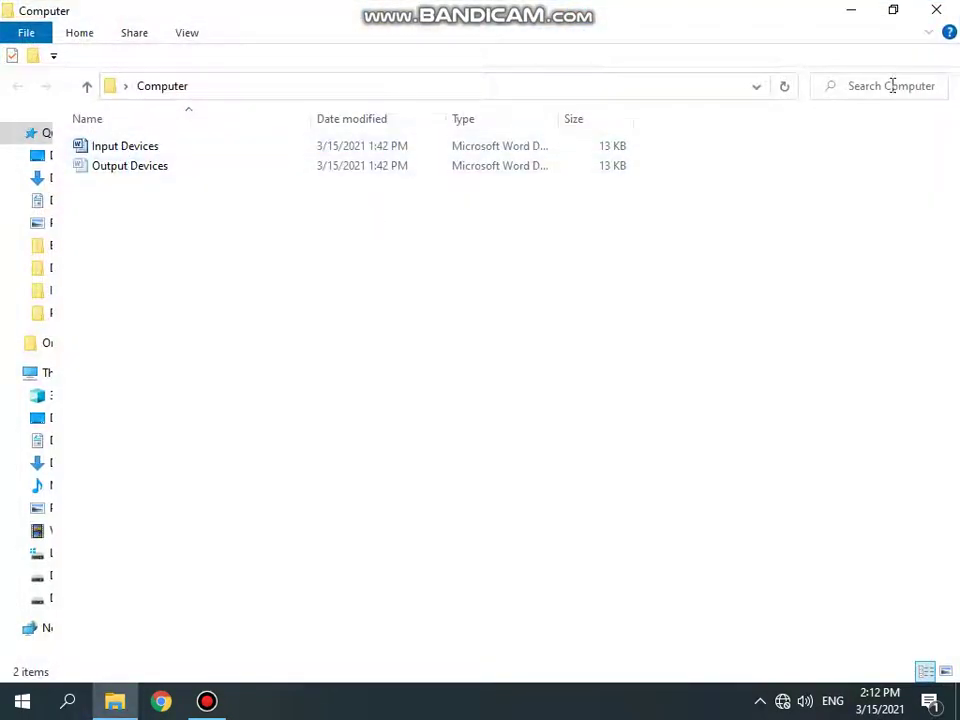
left_click(940, 12)
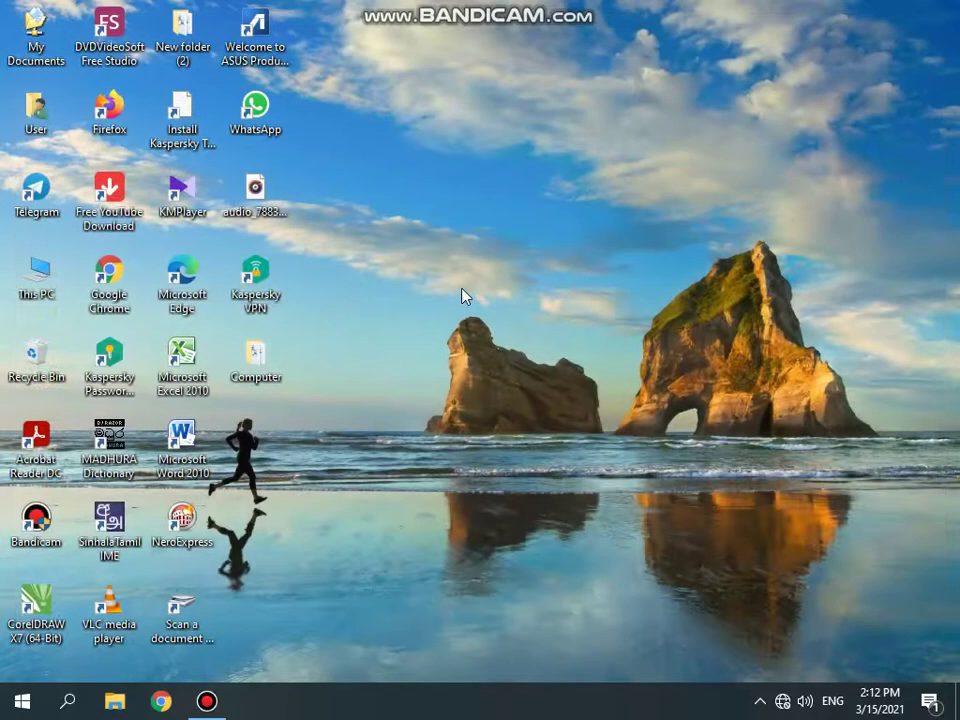